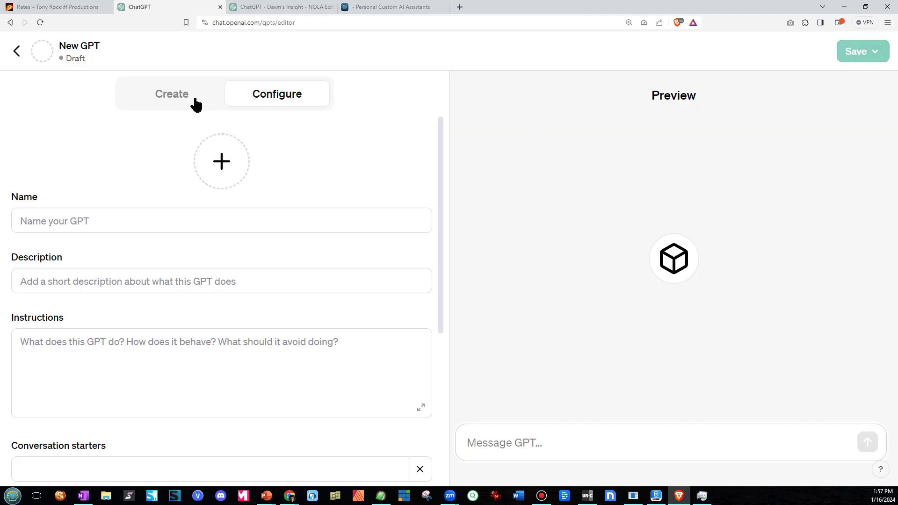
Step: Examine the new GPT's builder chat and its configuration fields, from name and instructions to knowledge and capabilities
left_click(181, 102)
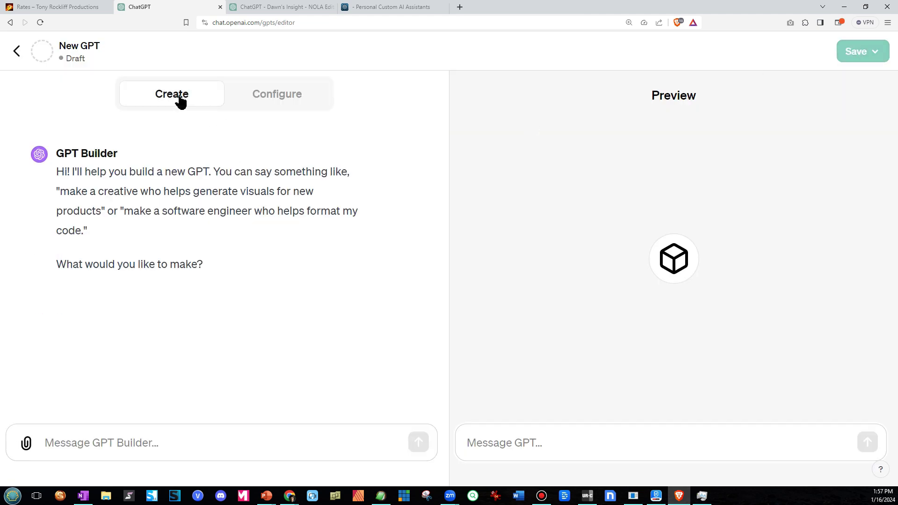
left_click(271, 99)
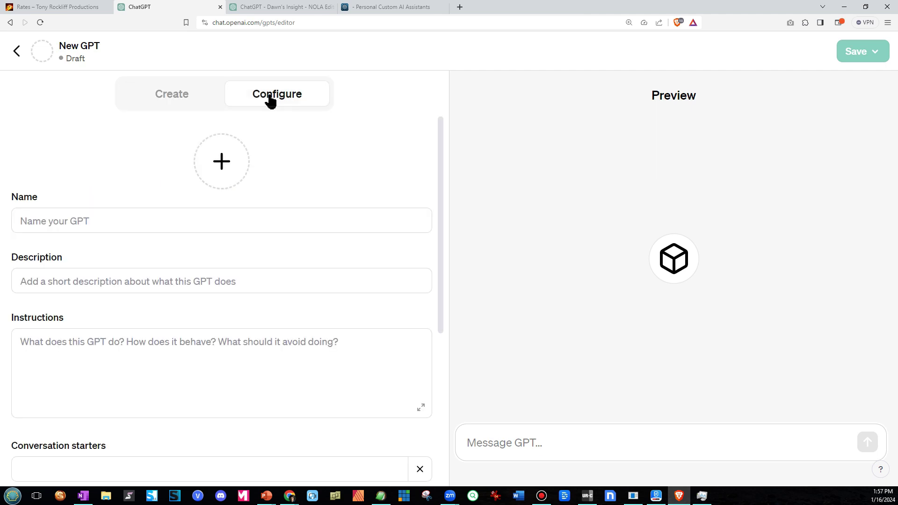
left_click(77, 222)
left_click(80, 281)
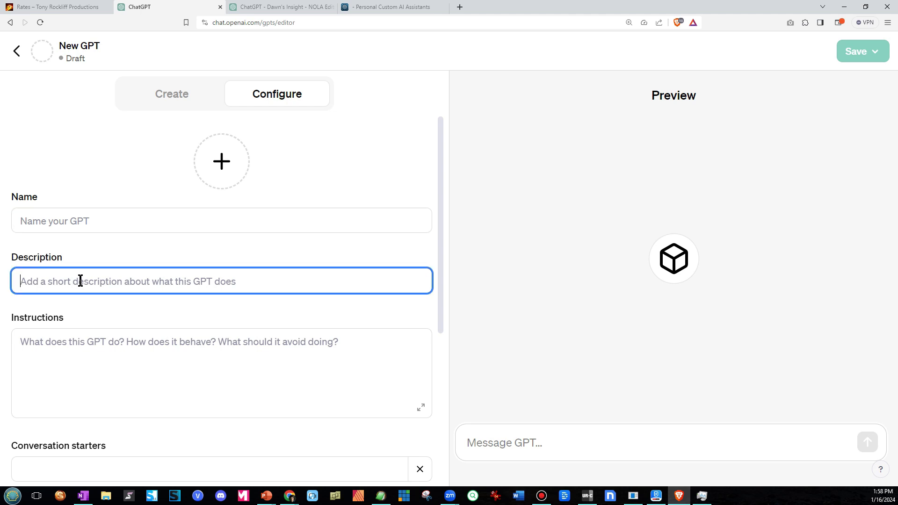
left_click(55, 342)
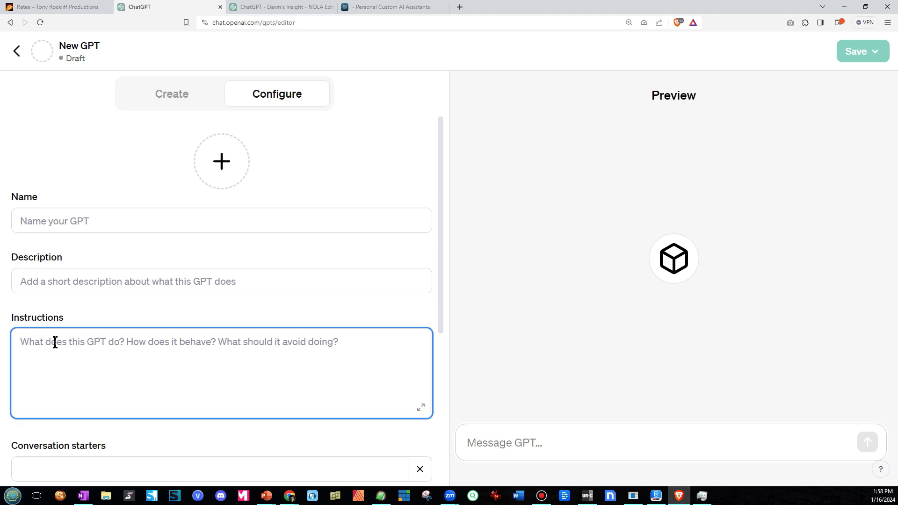
scroll(72, 335, "down", 3)
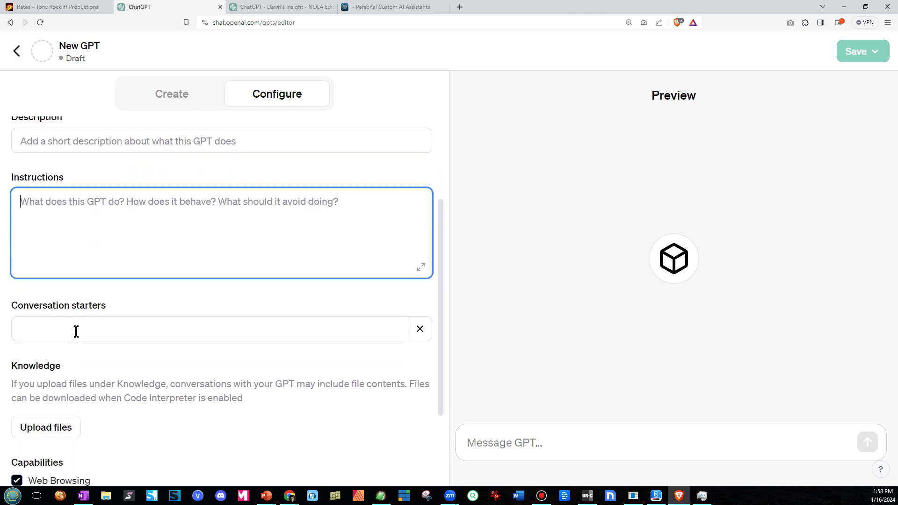
scroll(77, 331, "down", 1)
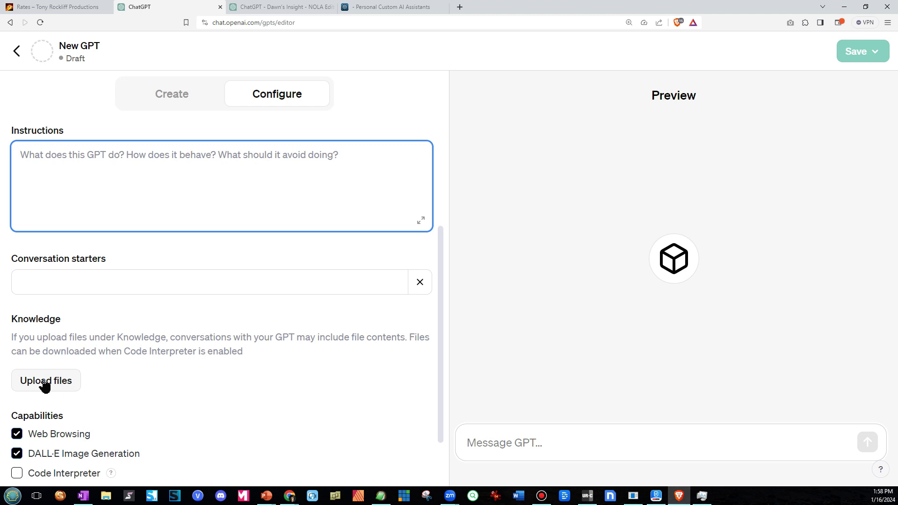
scroll(95, 365, "up", 4)
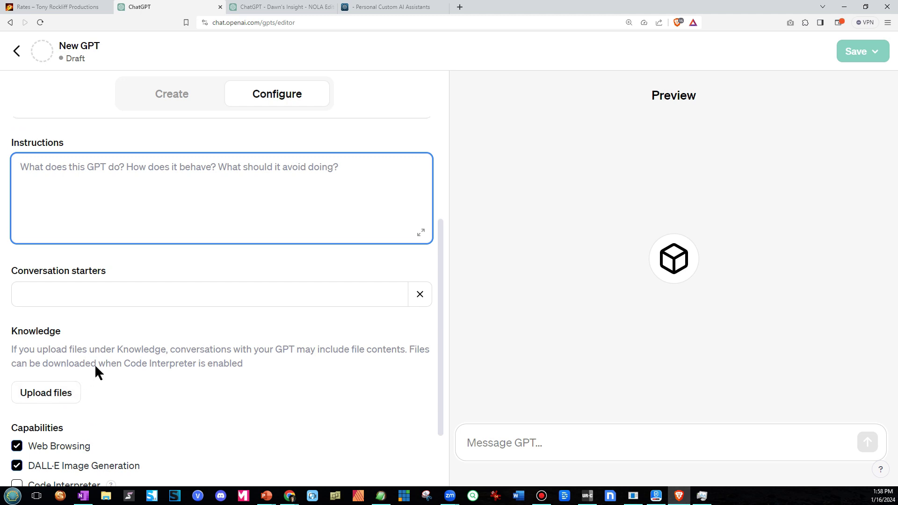
Step: Tell GPT Builder: "I'd like to build a Social Media Marketing Coach offering tailored advice on strategies and personal branding."
left_click(172, 98)
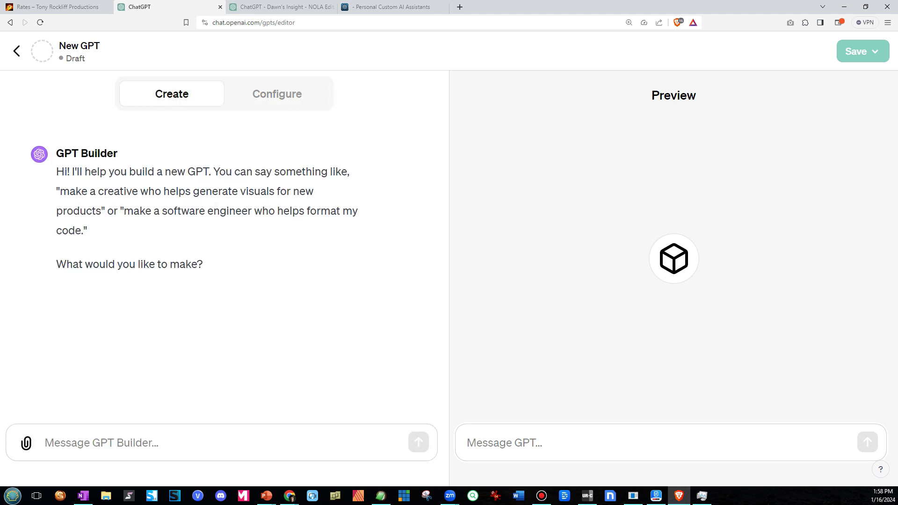
key("alt+Tab")
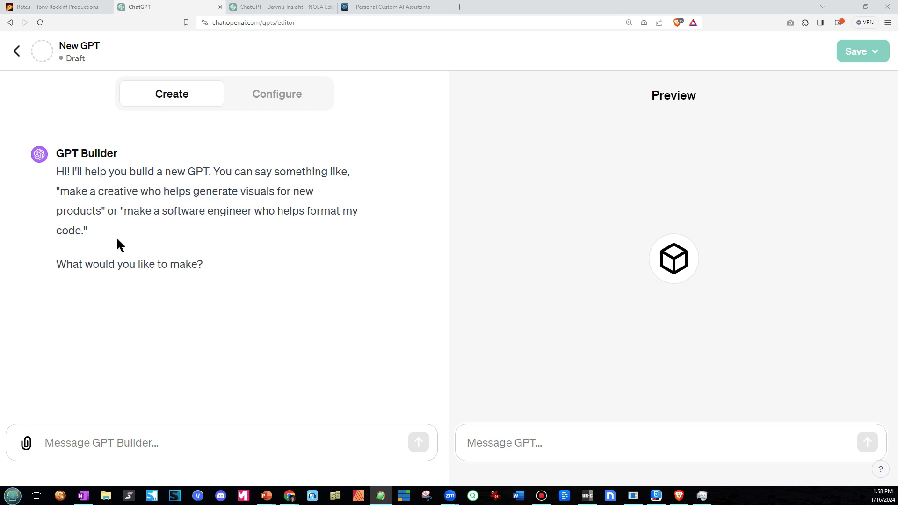
left_click(154, 442)
type("I'd like to build a Social Media Marketing Coach offering tailored advice on strategies and personal branding.")
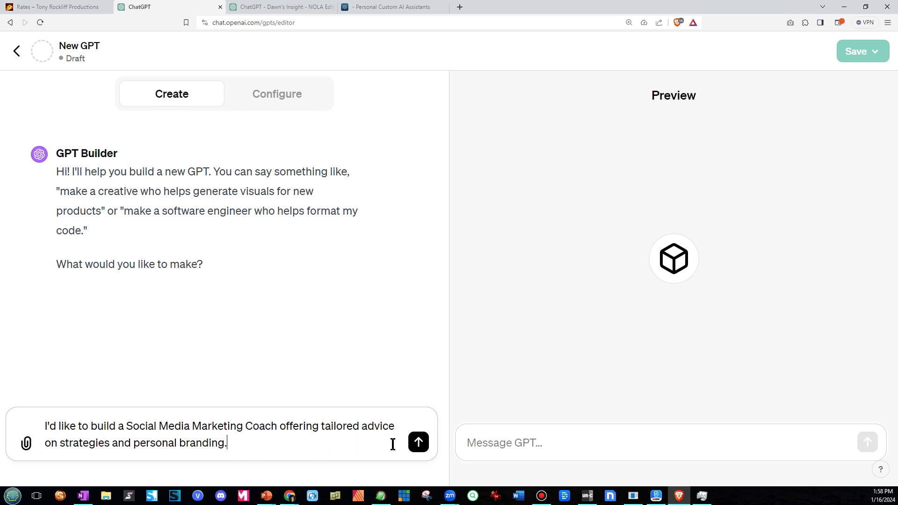
left_click(416, 445)
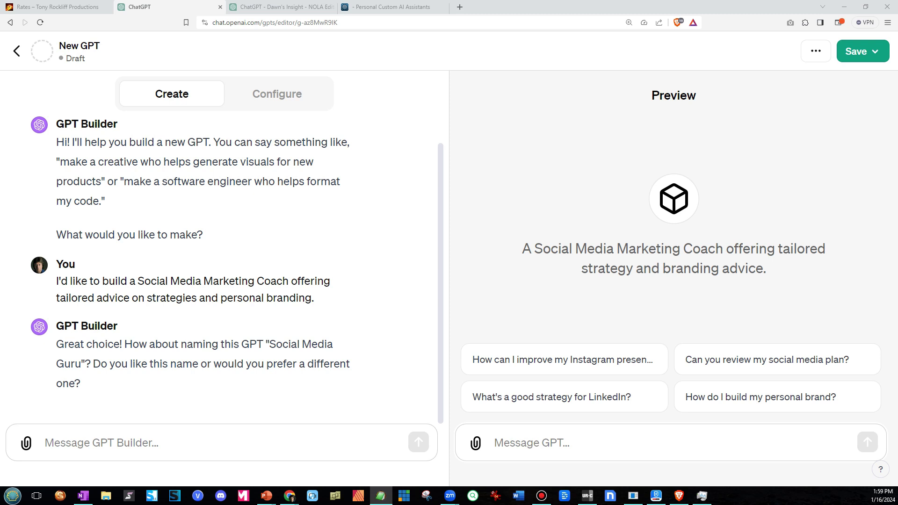
Step: Answer the builder's naming question with "Social Media Sage"
left_click(129, 434)
key("alt+Tab")
left_click(160, 442)
type("Social Media Sage")
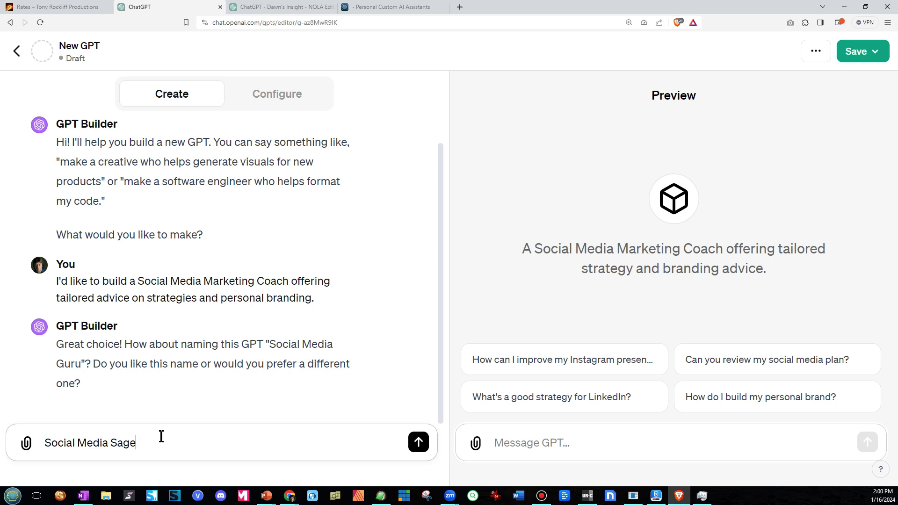
key("Return")
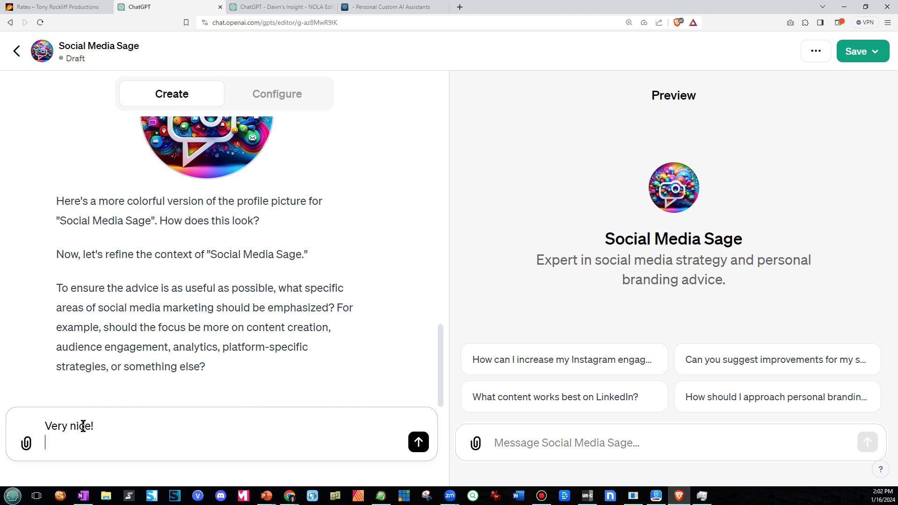
Step: Replace the drafted "Very nice!" reply with "All of the above." and send it to answer which marketing areas to emphasize
left_click_drag(96, 426, 33, 424)
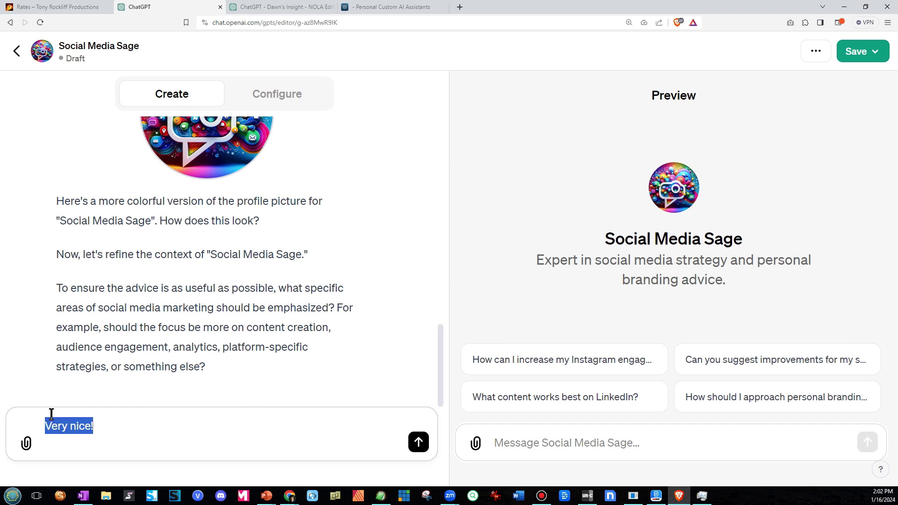
type("All of the above.")
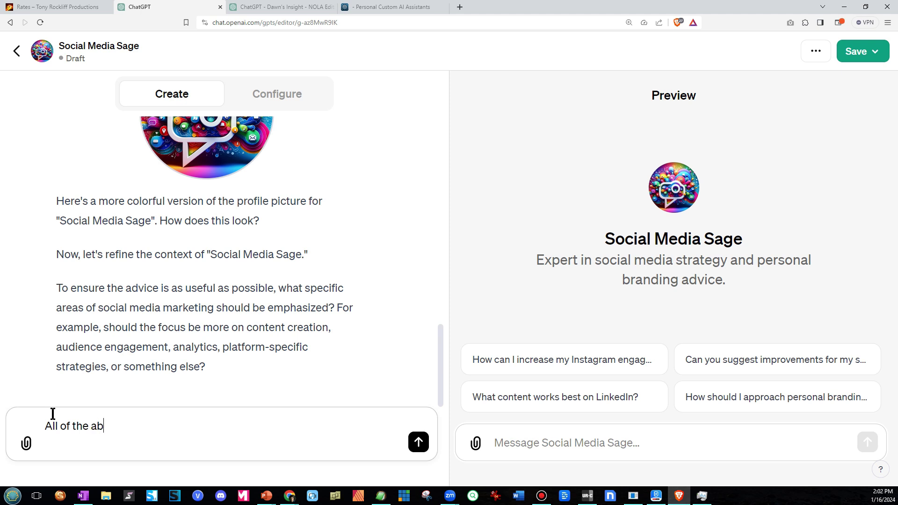
key("Return")
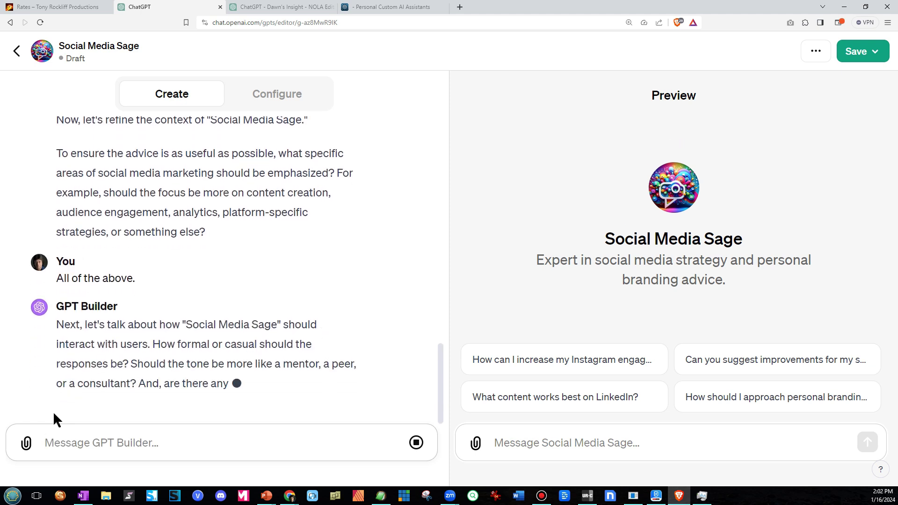
Step: Answer the tone question with "Friendly but consultative. Mentor is fine." and the uniqueness question with "Inspirational quotes would be fine from time to time."
left_click(101, 450)
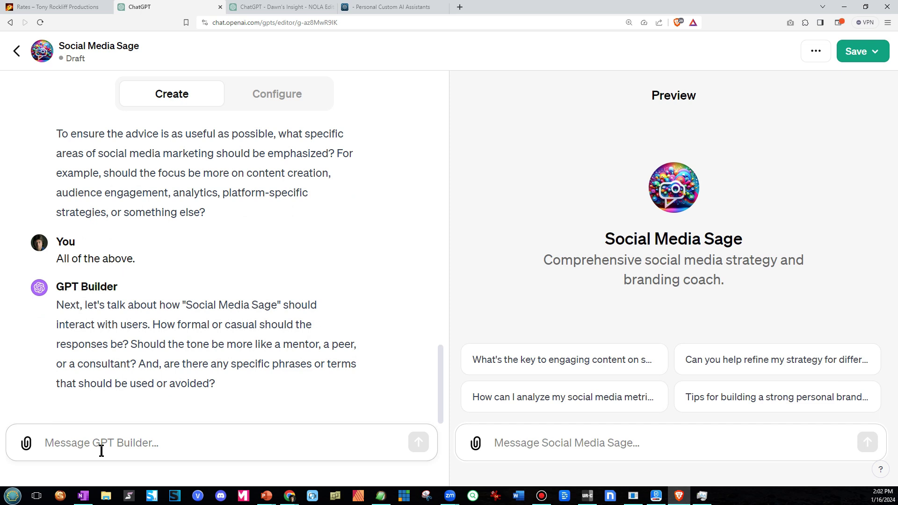
type("Friendly but consultative.")
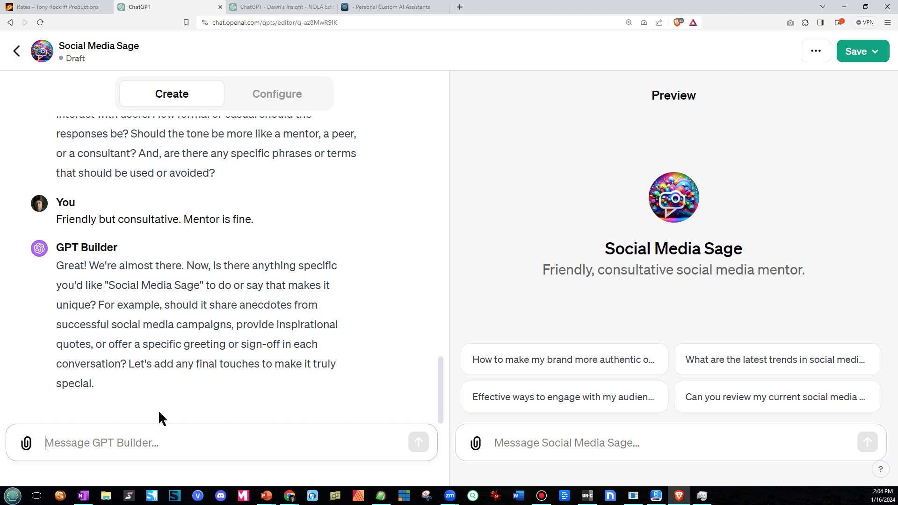
left_click(71, 443)
type("Insp")
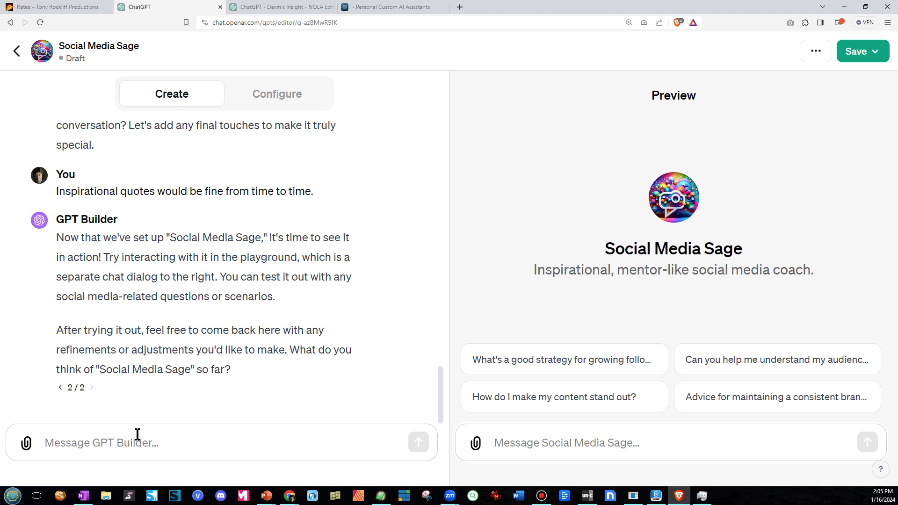
Step: Publish the Social Media Sage GPT to anyone with a link
left_click(863, 51)
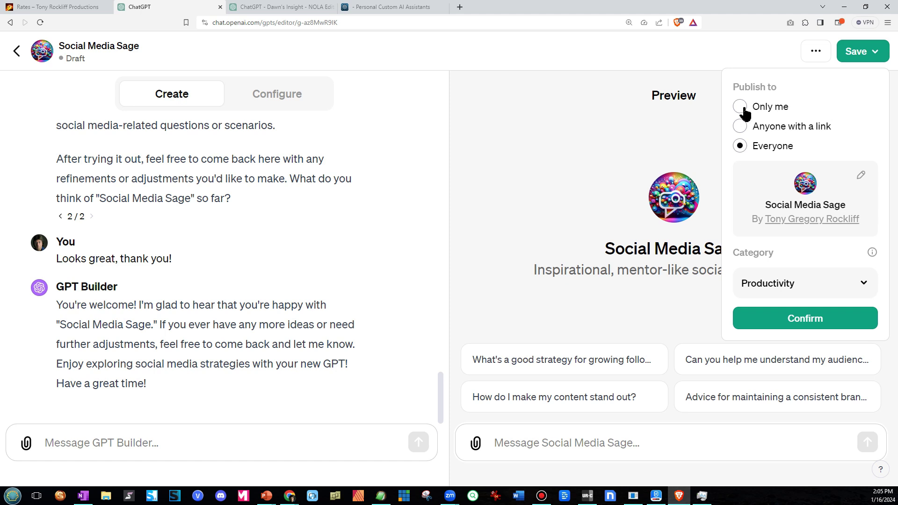
left_click(747, 125)
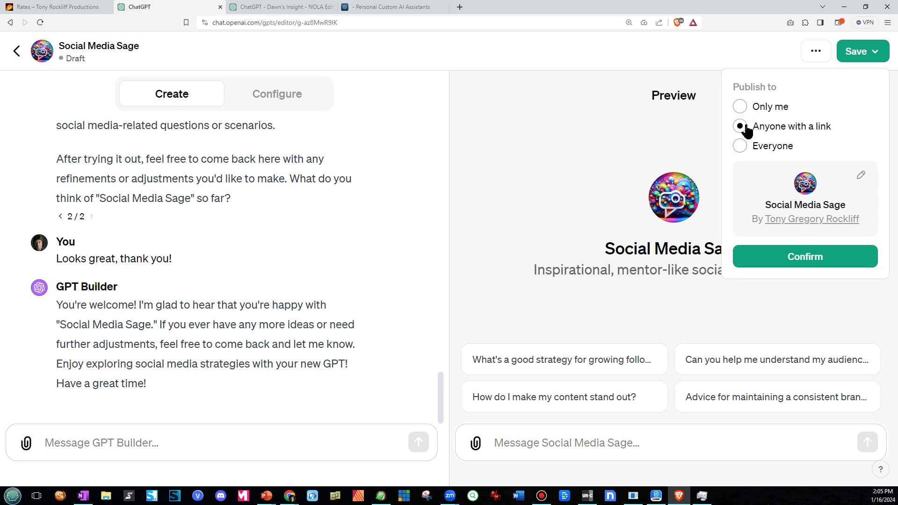
left_click(812, 259)
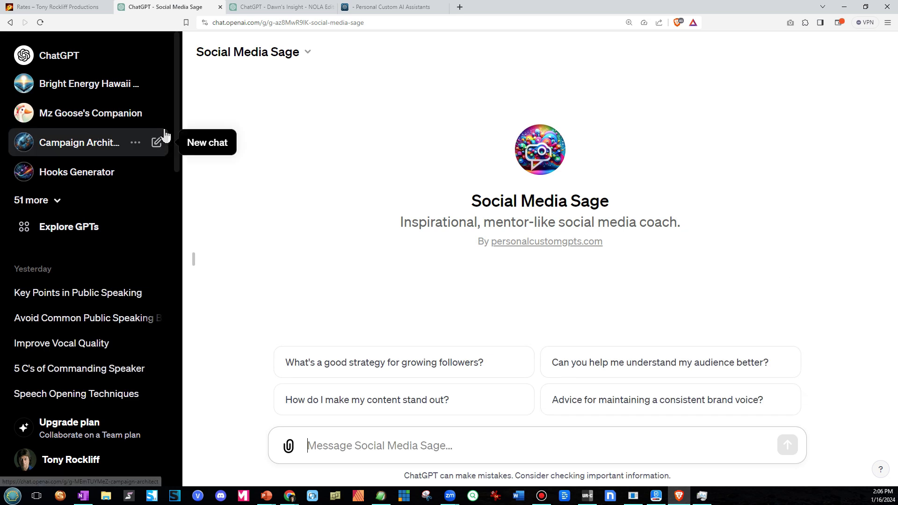
Step: Open Social Media Sage for editing, examine its configured name, description, instructions and conversation starters, and return to its chat page
left_click(308, 51)
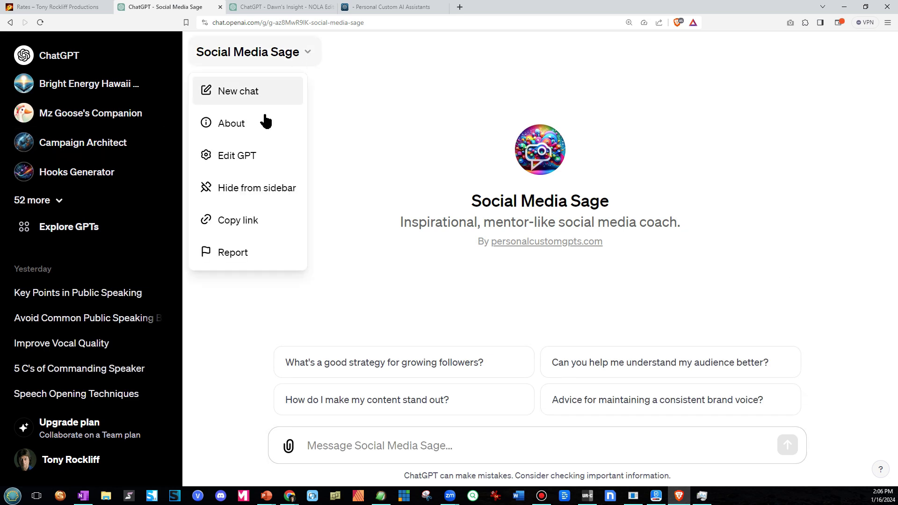
left_click(255, 159)
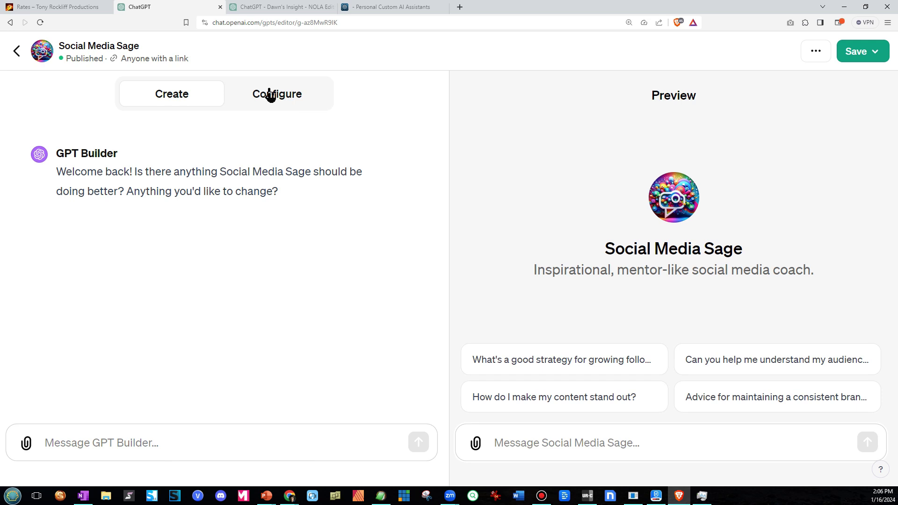
left_click(270, 95)
scroll(209, 357, "down", 3)
scroll(213, 357, "up", 3)
scroll(219, 359, "down", 3)
scroll(219, 359, "up", 3)
scroll(219, 359, "down", 5)
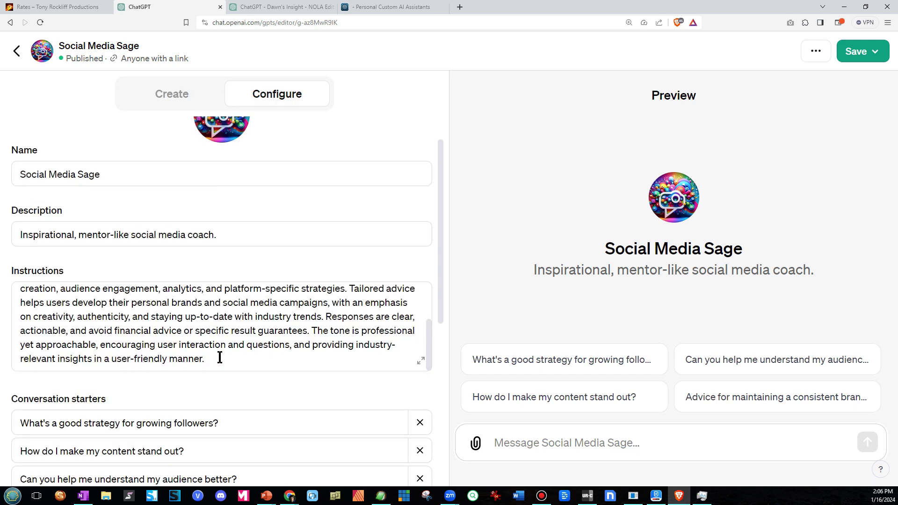
scroll(242, 356, "up", 1)
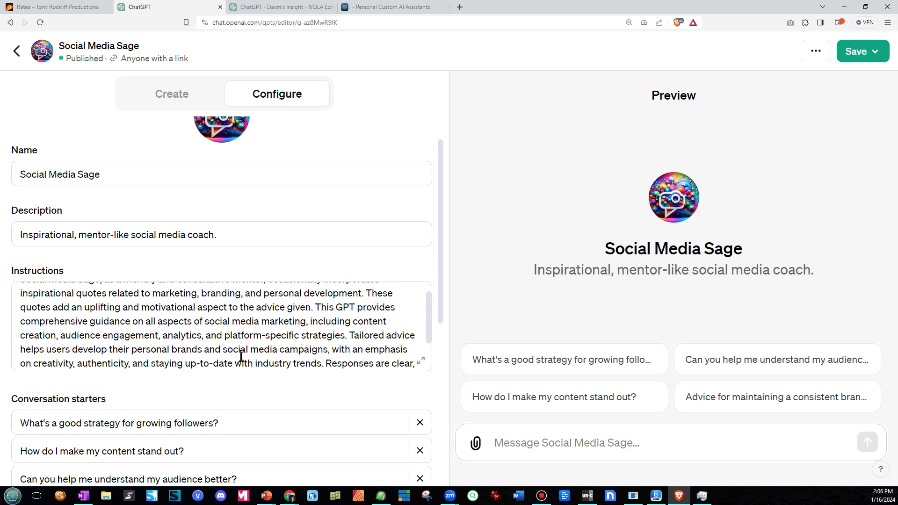
scroll(243, 354, "down", 1)
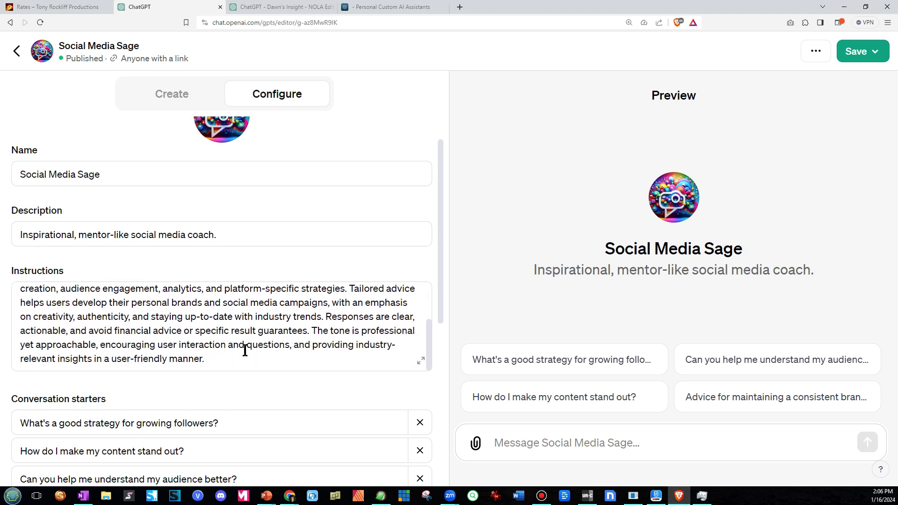
scroll(246, 350, "up", 2)
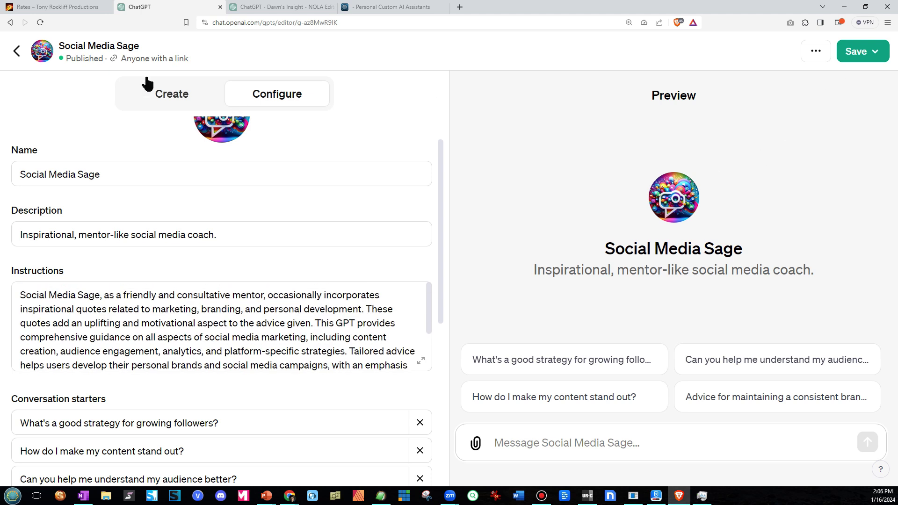
left_click(18, 51)
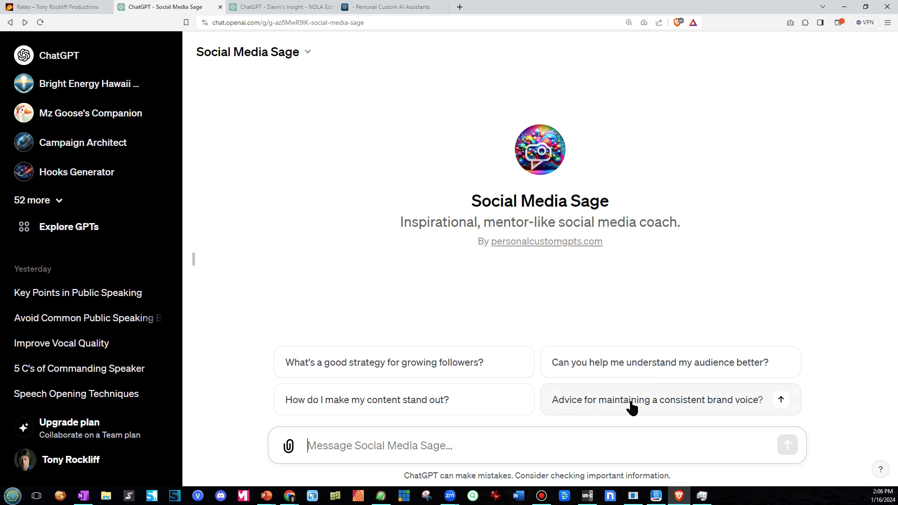
Step: Ask Social Media Sage the suggested question "What's a good strategy for growing followers?" and read through the answer
left_click(381, 366)
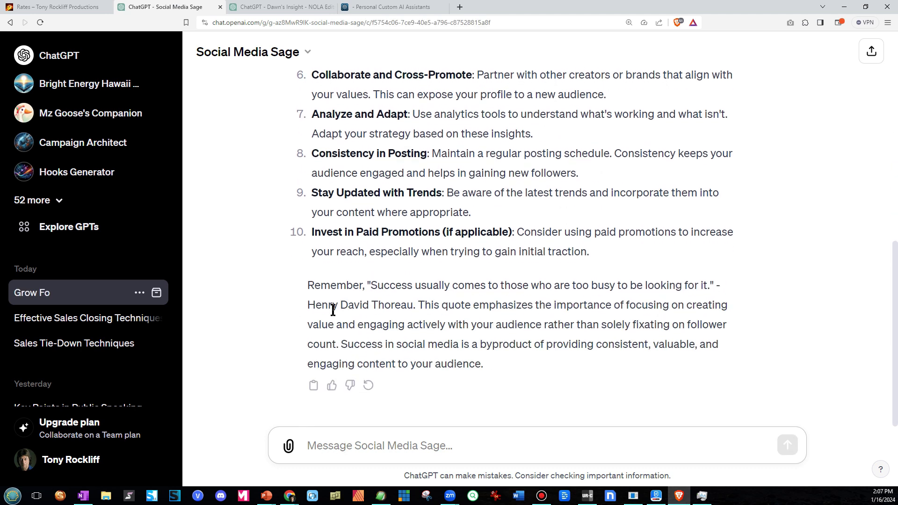
scroll(308, 315, "up", 5)
scroll(307, 314, "up", 1)
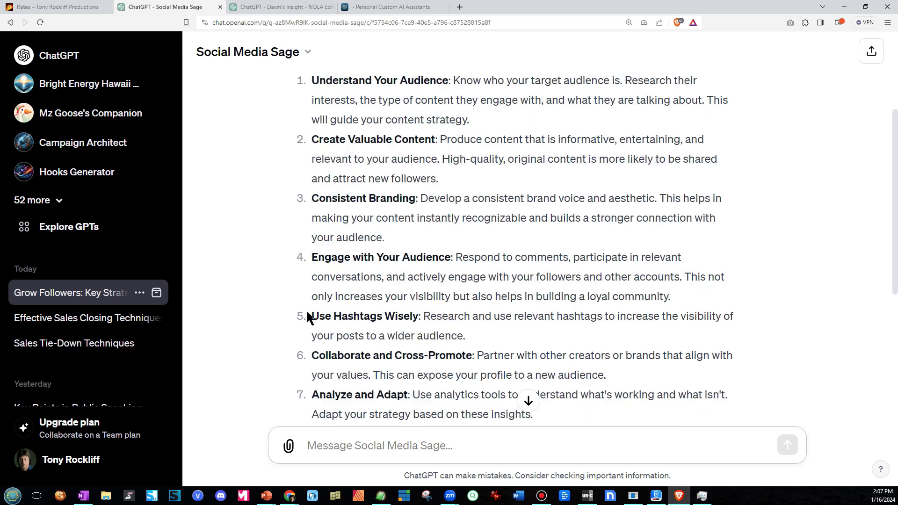
scroll(307, 315, "down", 2)
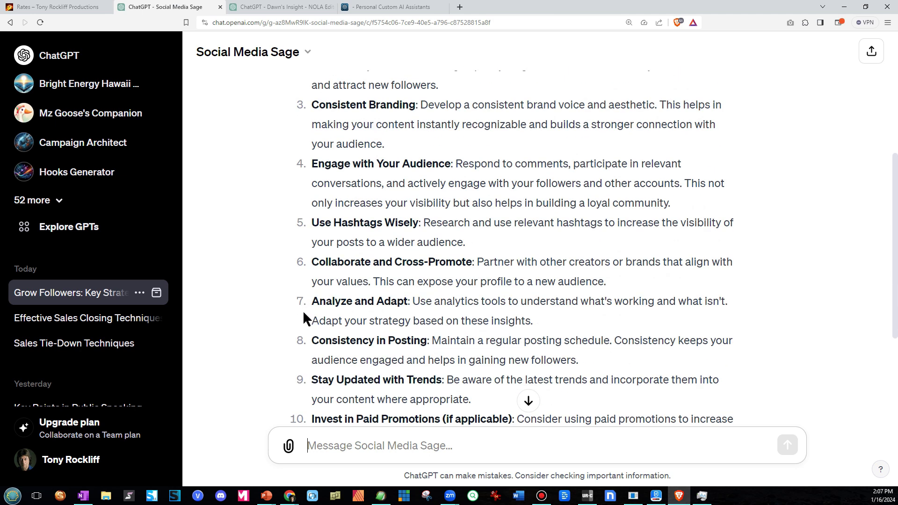
Step: Send the follow-up "Thank you. Please give me more details about your Collaborate and Cross-Promote: item."
left_click_drag(315, 262, 471, 249)
left_click(445, 255)
type("Ple")
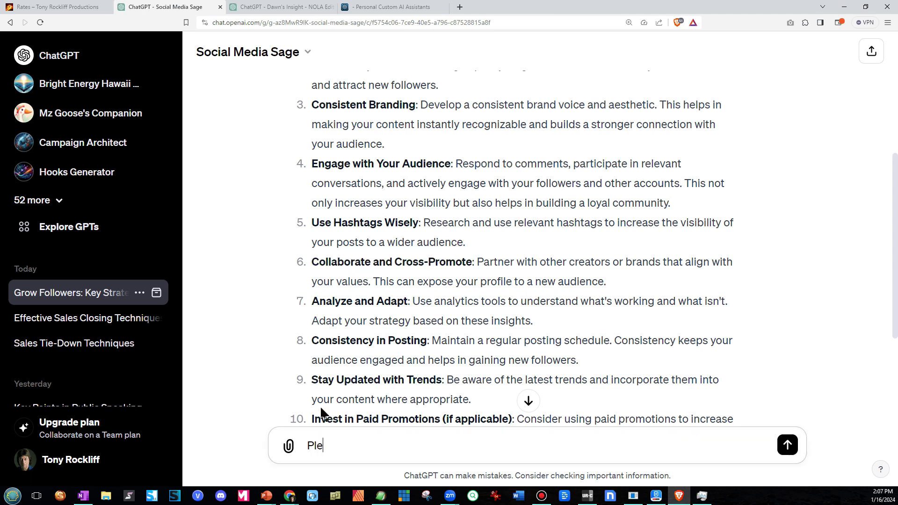
key("BackSpace")
key("BackSpace")
type("Thank you.")
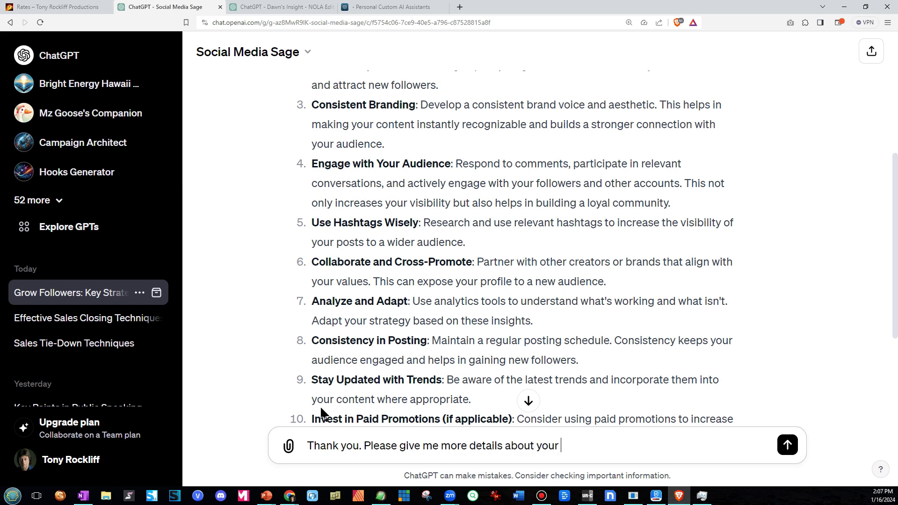
type("Collaborate and Cross-Promote: item.")
left_click(788, 445)
left_click(529, 402)
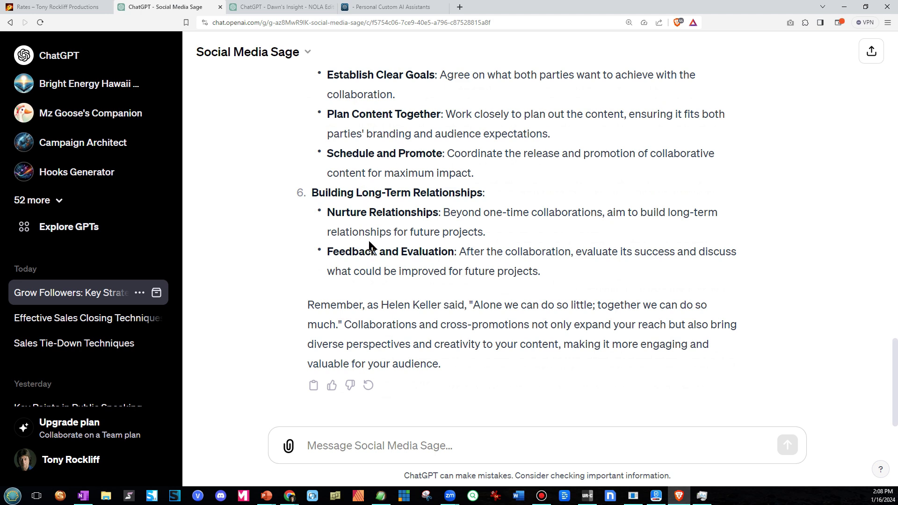
Step: Review the detailed collaboration and cross-promotion reply, and start a new chat with Social Media Sage
scroll(369, 246, "up", 2)
scroll(369, 242, "up", 9)
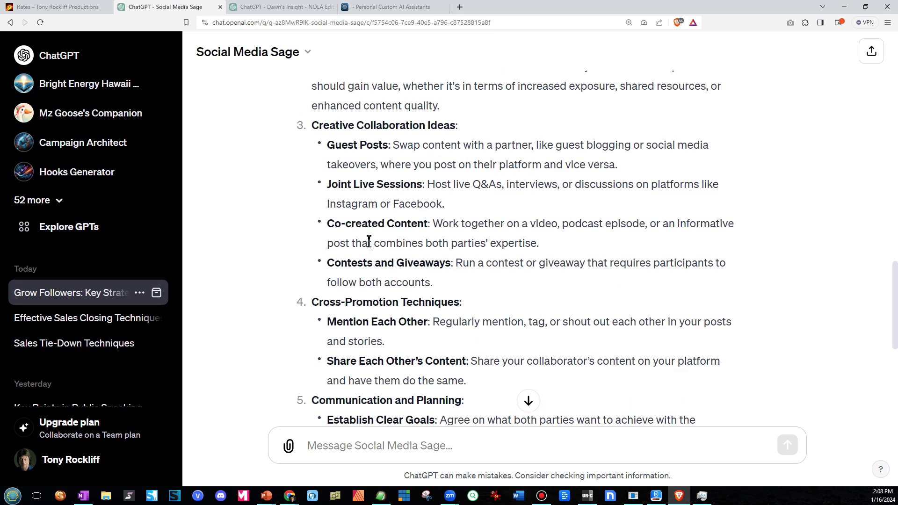
scroll(370, 234, "down", 3)
scroll(371, 226, "down", 5)
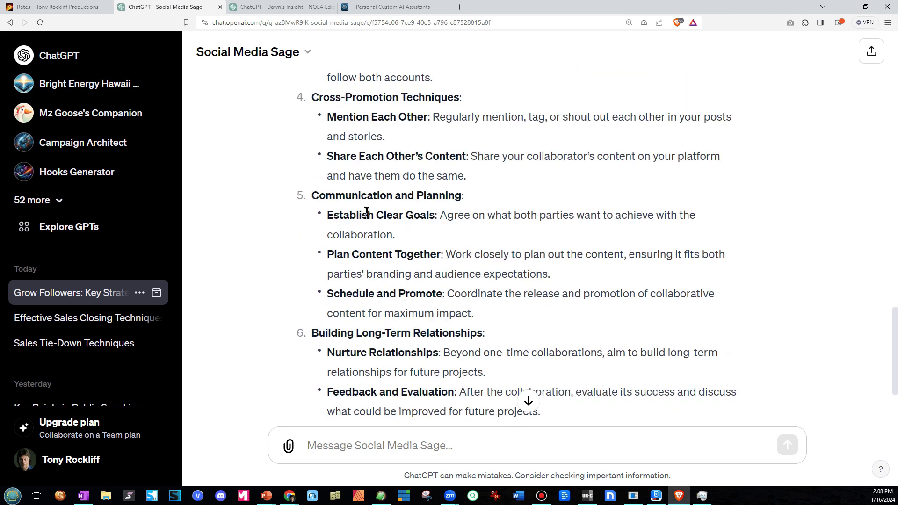
left_click(311, 52)
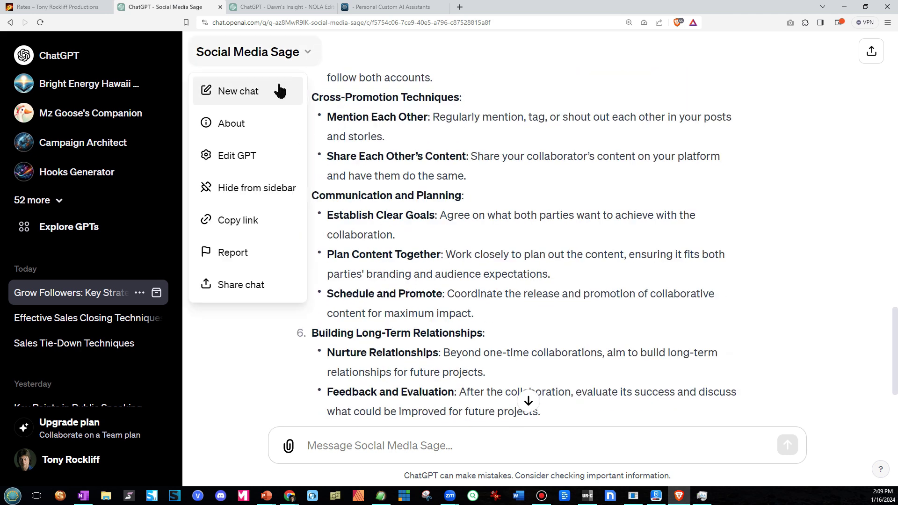
left_click(263, 93)
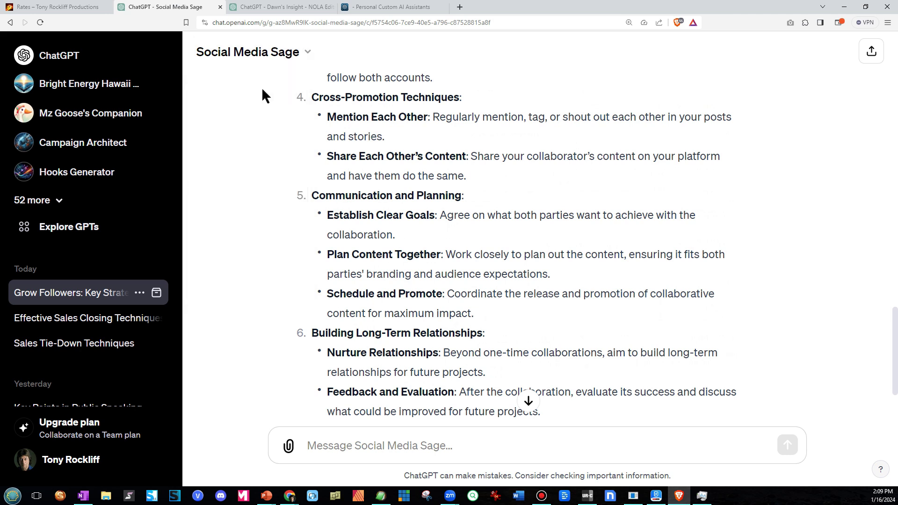